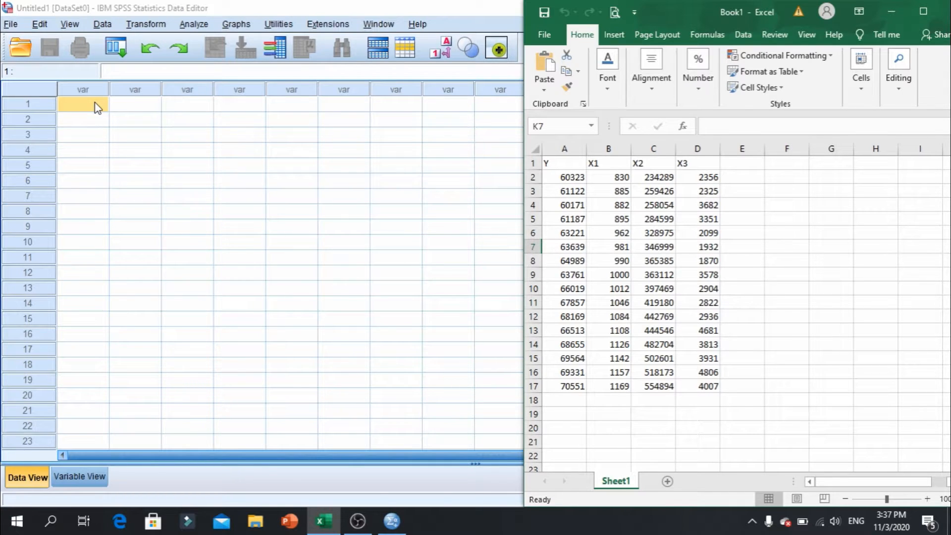
click(574, 165)
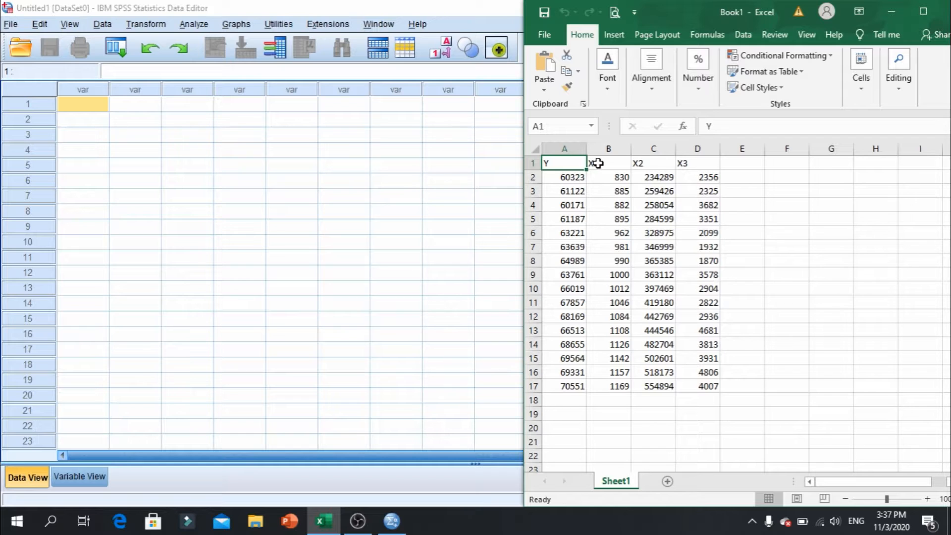
click(598, 163)
click(609, 149)
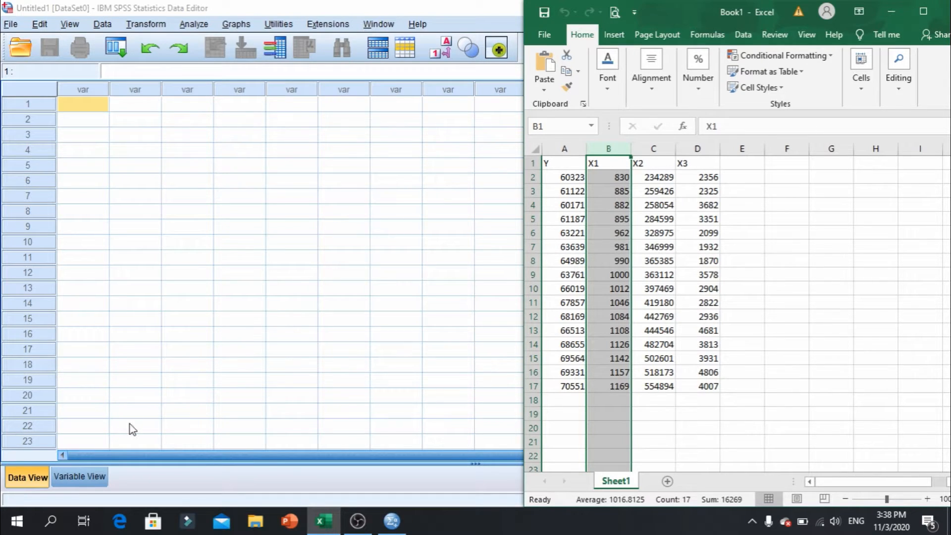
- Define four numeric variables named X1, X2, X3 and Y in the SPSS variable definitions
click(83, 478)
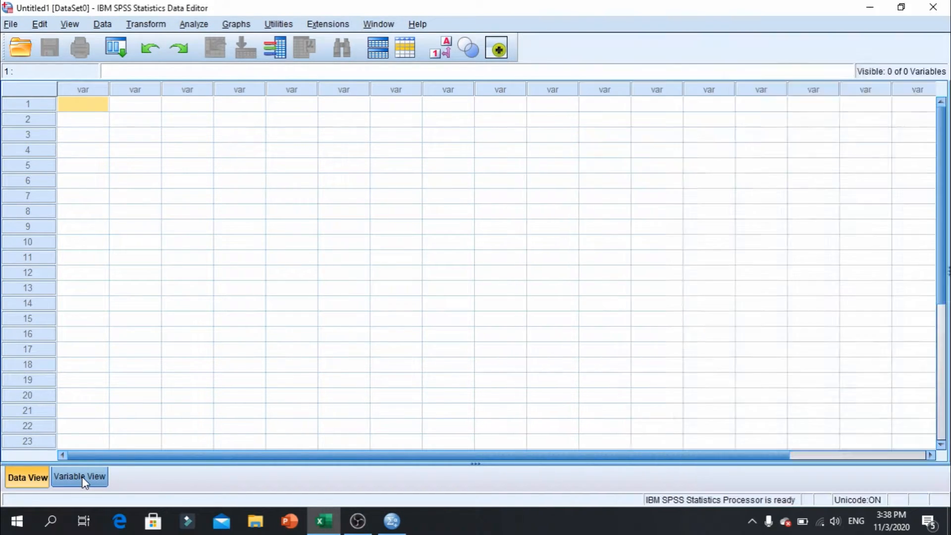
click(99, 87)
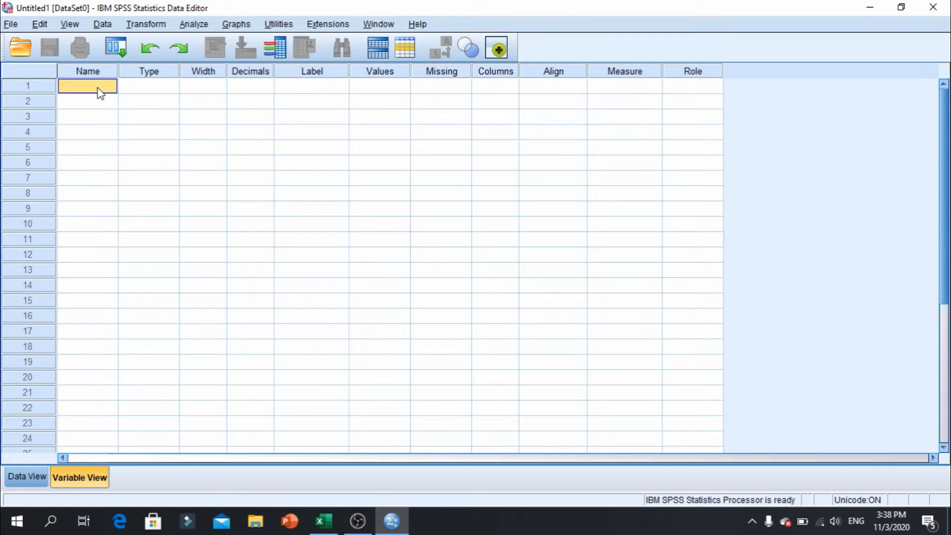
text(x)
key(BackSpace)
text(X1)
key(Return)
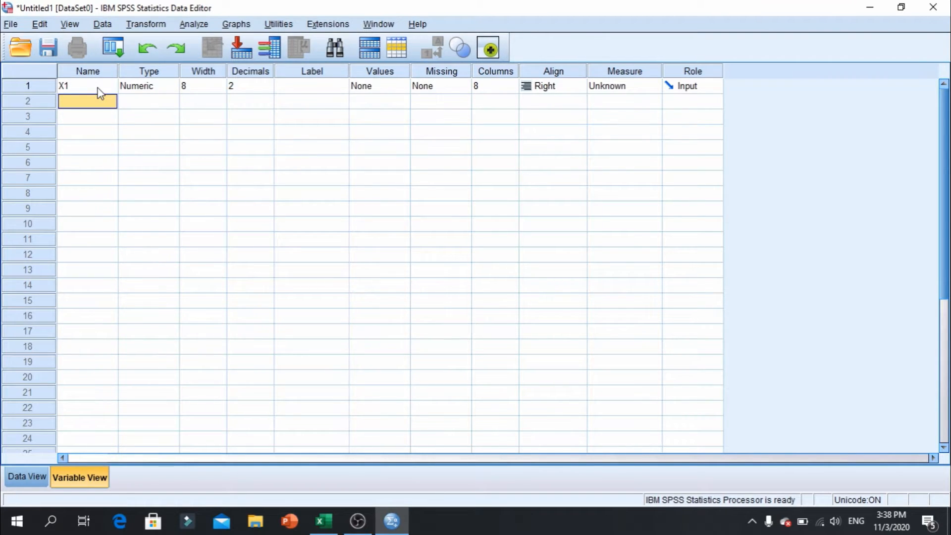
text(X2)
key(Return)
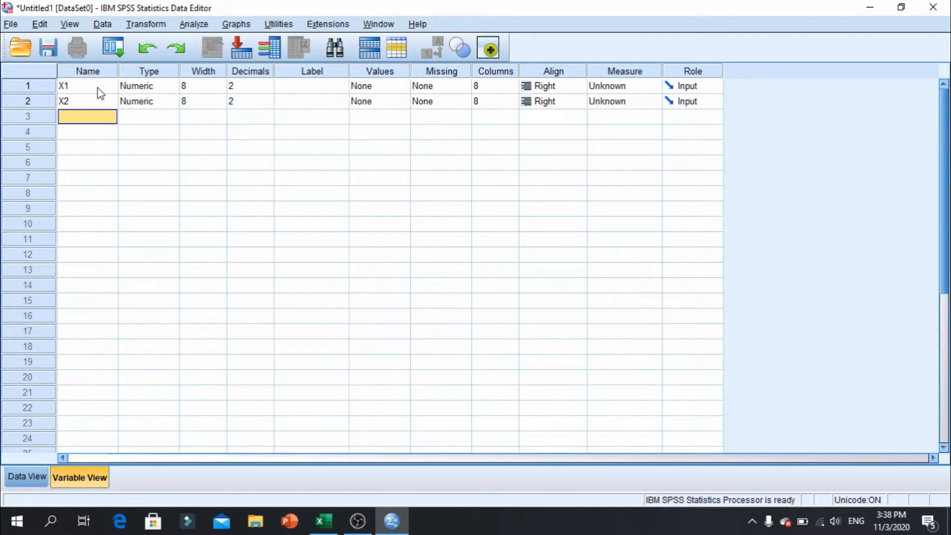
text(X3)
key(Return)
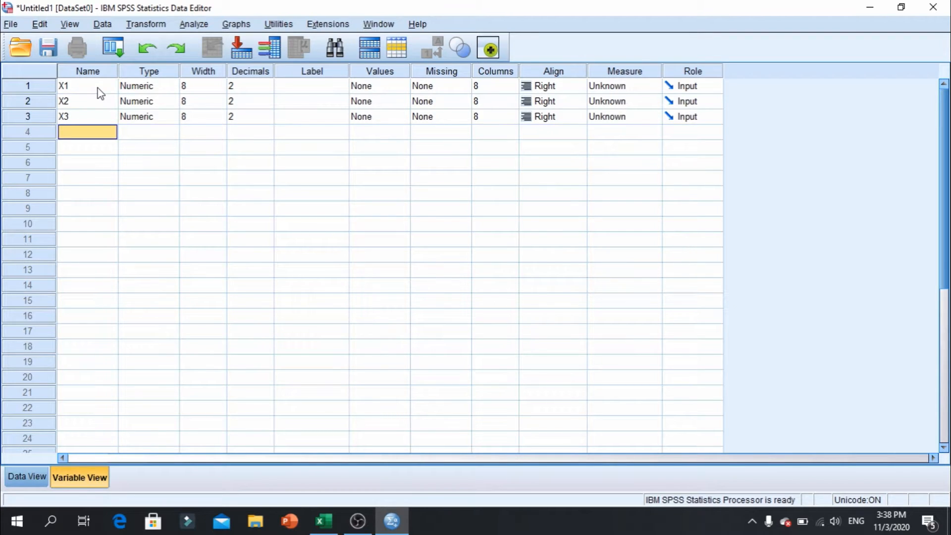
text(Y)
key(Tab)
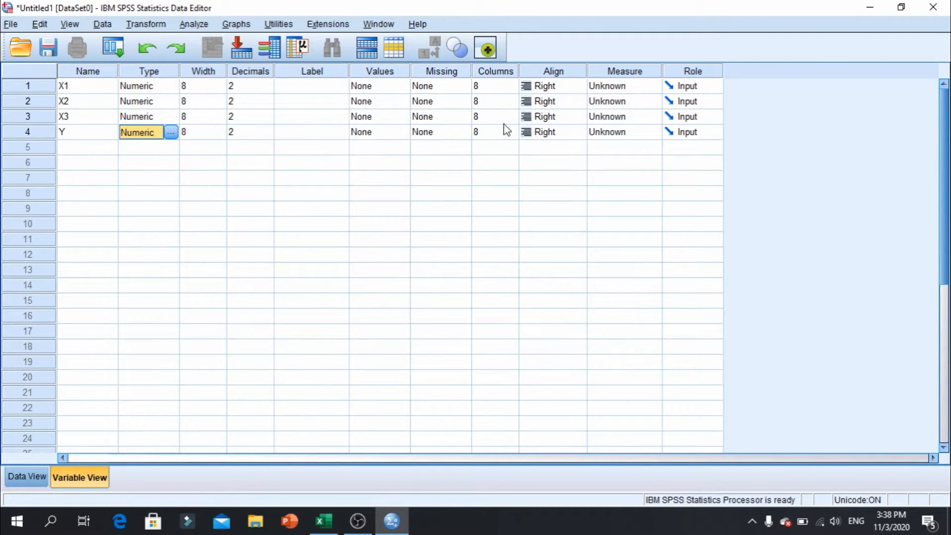
- Set the measurement level of X1, X2, X3 and Y to Scale, and return to the data grid
click(613, 88)
click(614, 101)
click(614, 102)
click(614, 116)
click(615, 117)
click(616, 130)
click(619, 131)
click(621, 144)
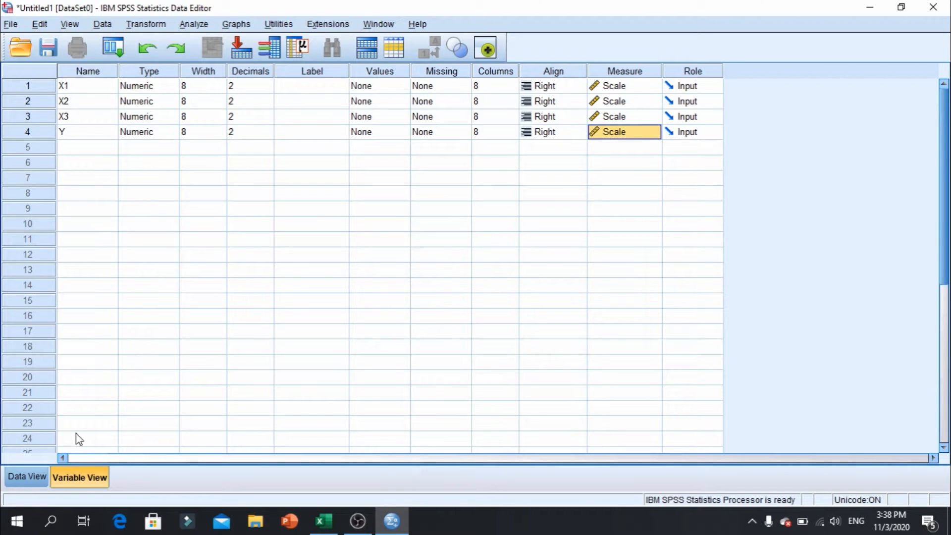
click(27, 477)
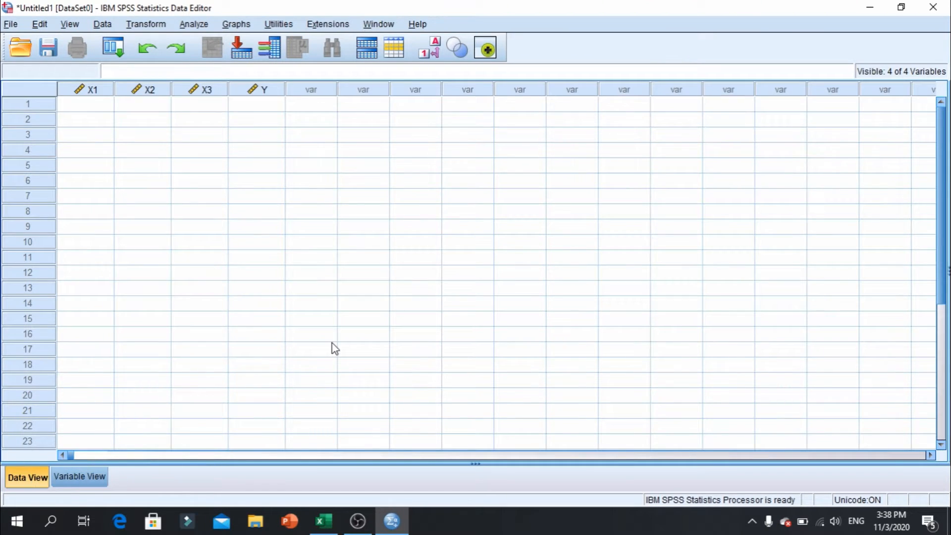
- Switch to the Excel workbook and copy the values of all four columns, A2:D17, without the headers
key(alt+Tab)
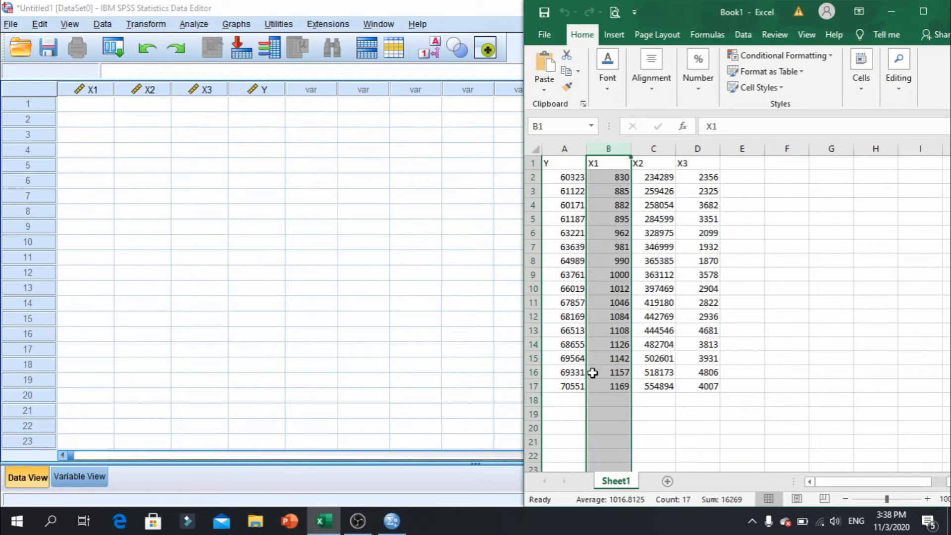
click(563, 255)
drag(560, 177, 690, 384)
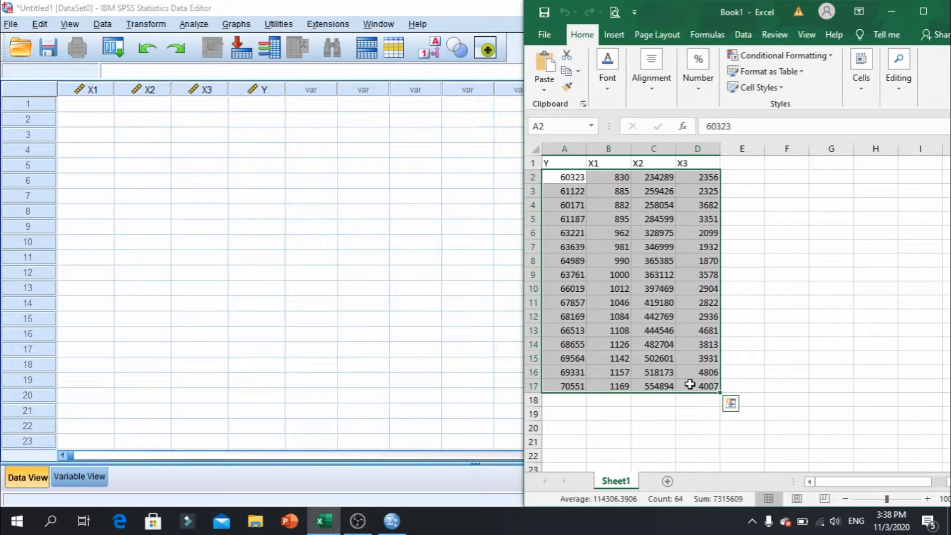
key(ctrl+c)
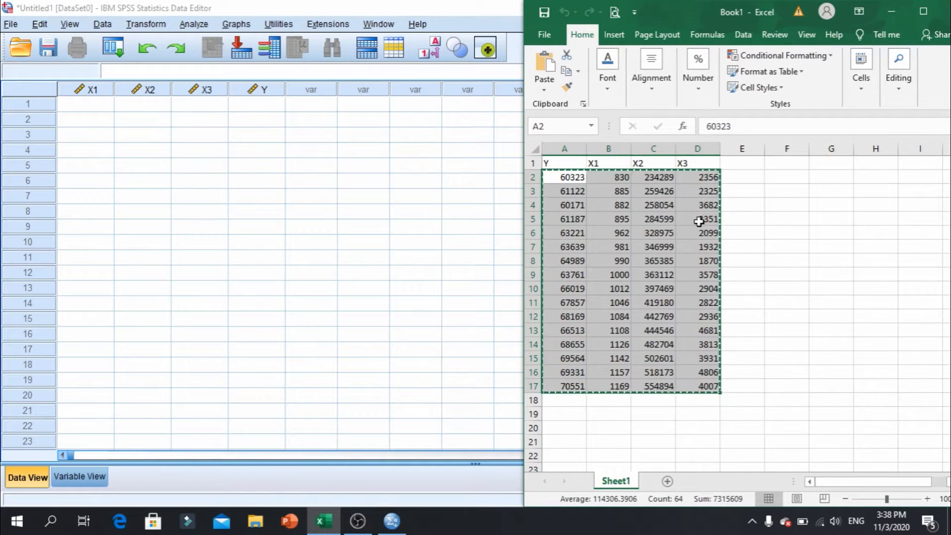
right_click(586, 189)
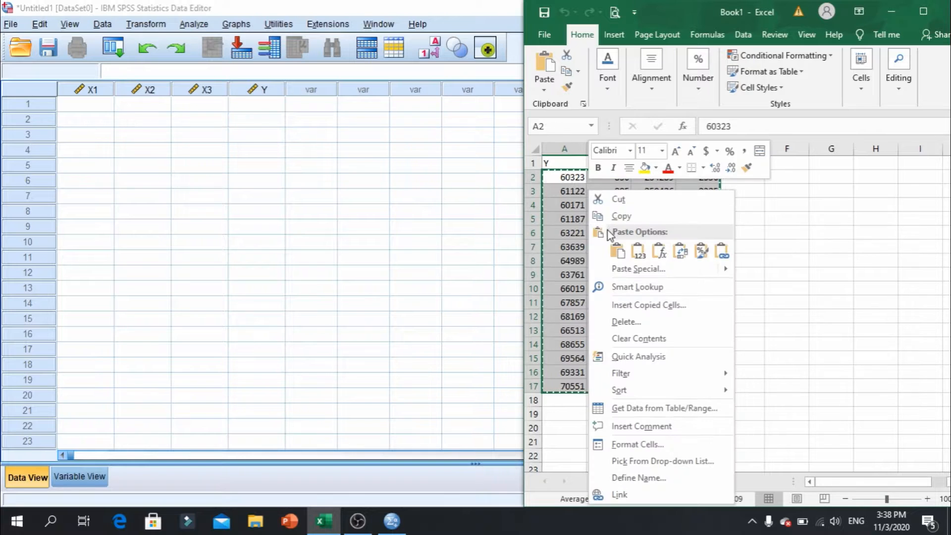
click(619, 216)
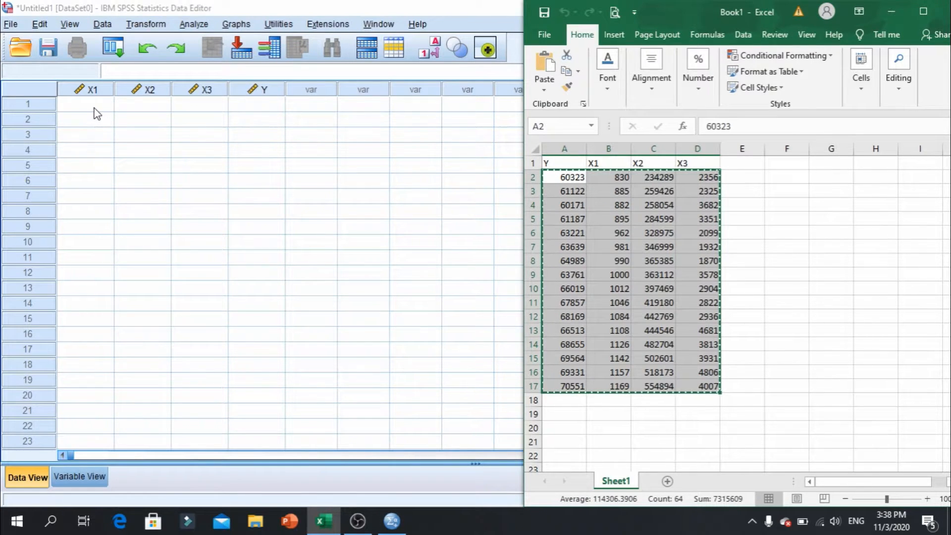
double_click(649, 194)
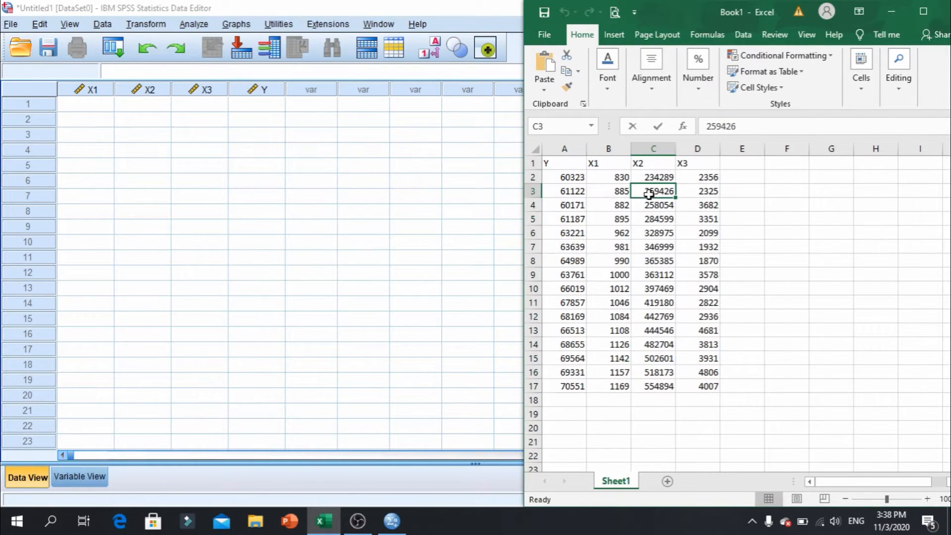
- Copy B2:D17 from the Excel sheet and paste it into the SPSS data grid starting at row 1 of X2
drag(594, 179, 705, 390)
click(621, 179)
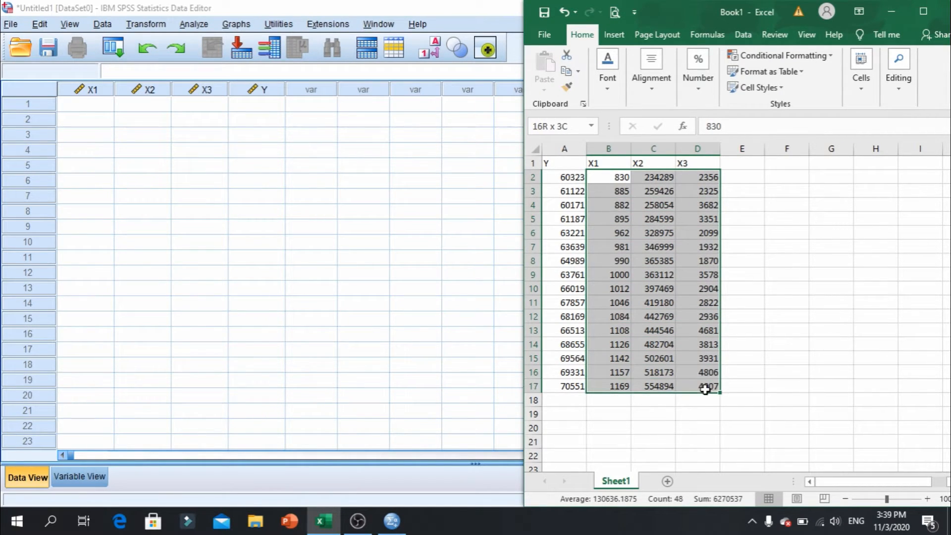
right_click(651, 294)
click(690, 221)
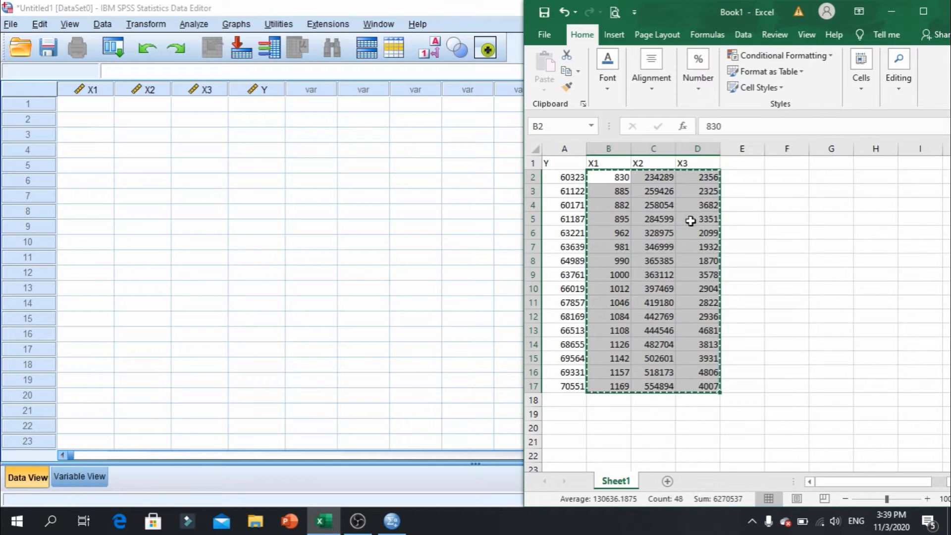
click(152, 105)
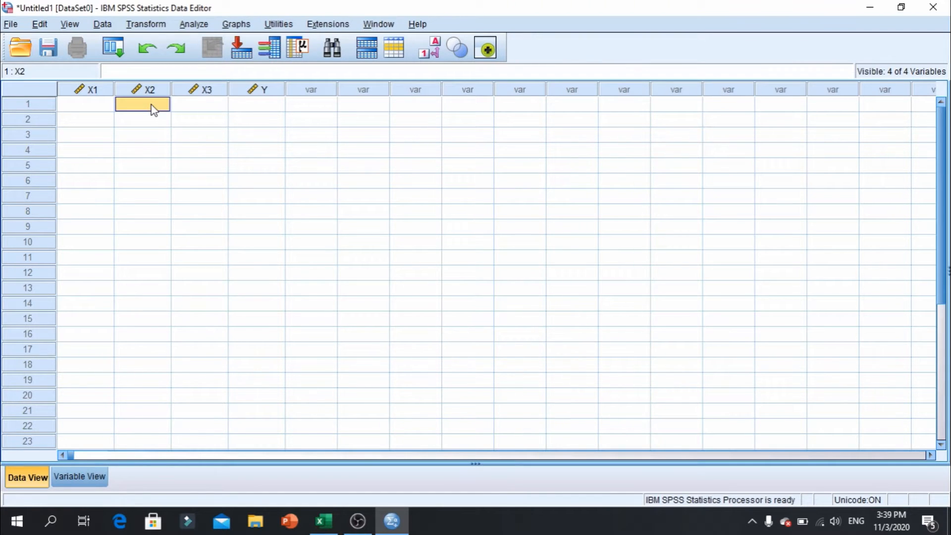
key(ctrl+v)
- Copy A2:A17 from the Excel sheet into the SPSS X1 column starting at row 1, and minimise the workbook
key(alt+Tab)
click(555, 179)
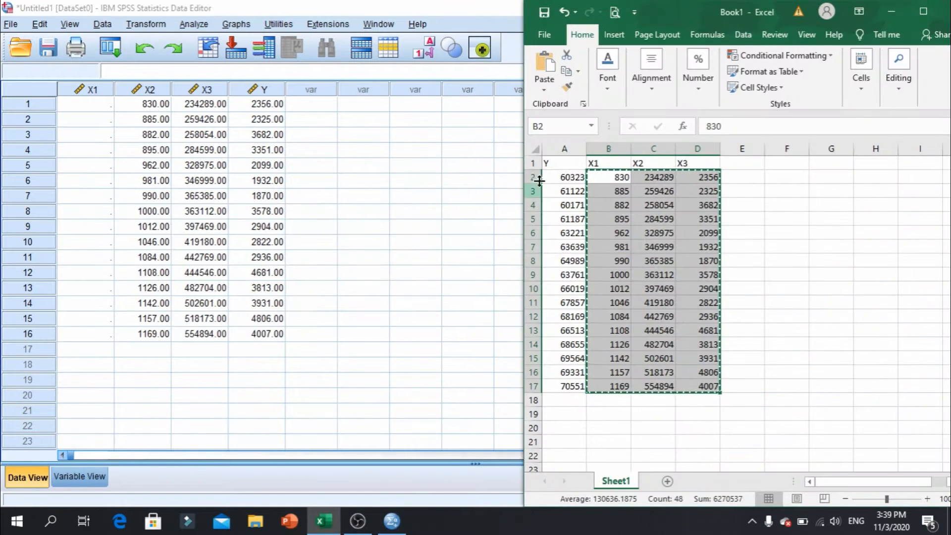
drag(556, 178, 566, 381)
key(ctrl+c)
click(88, 114)
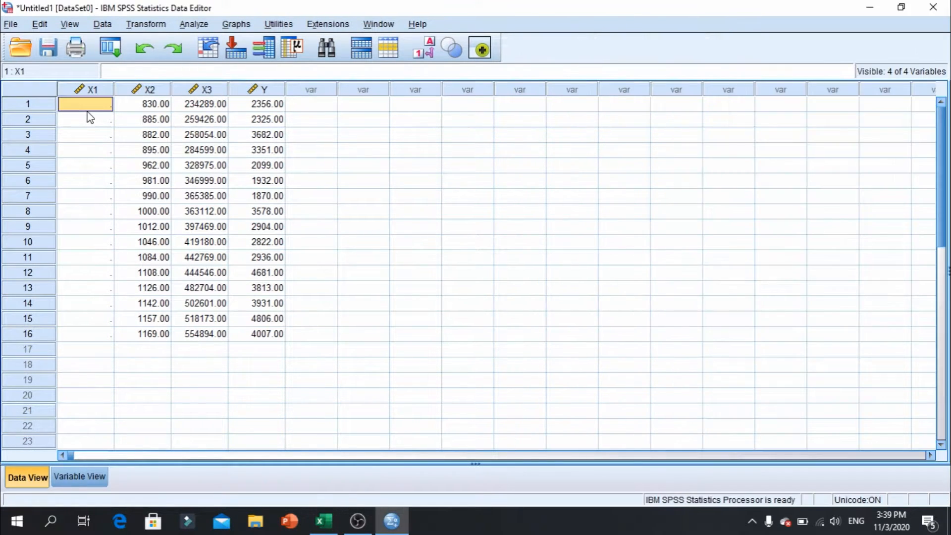
key(ctrl+v)
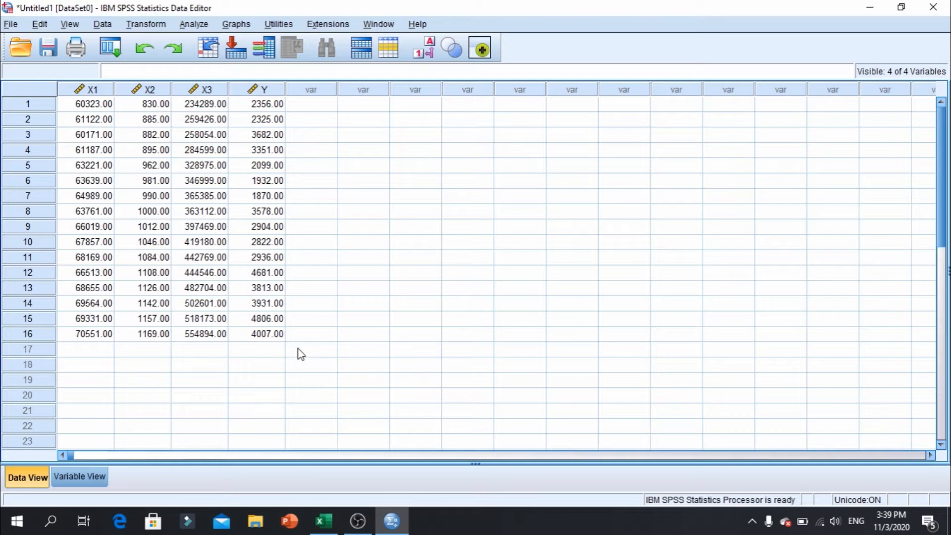
key(alt+Tab)
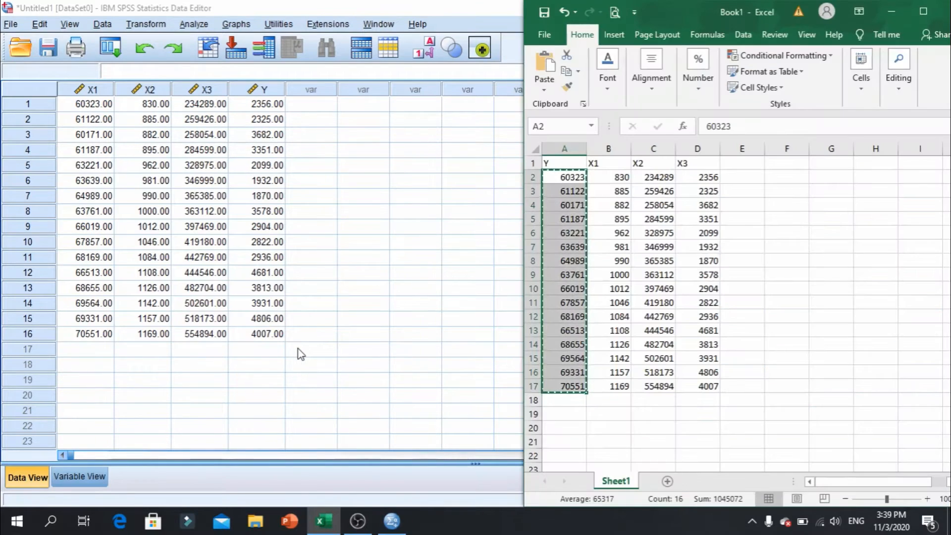
click(890, 11)
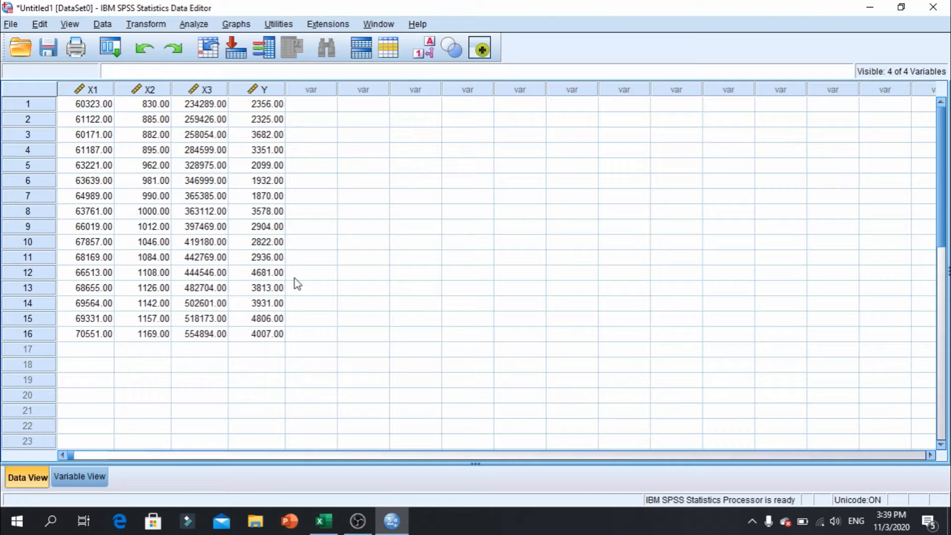
- Start a linear regression analysis and assign Y as the dependent variable
click(194, 24)
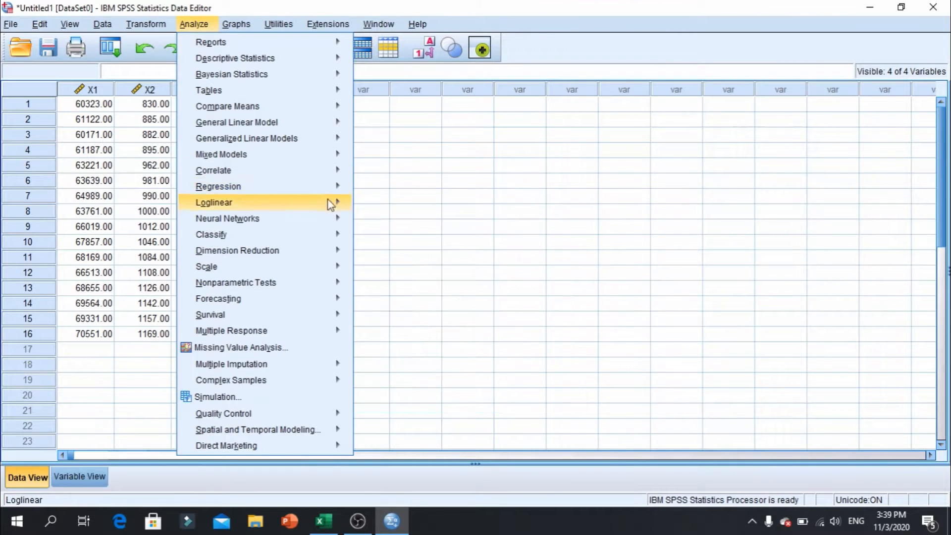
mouse_move(307, 190)
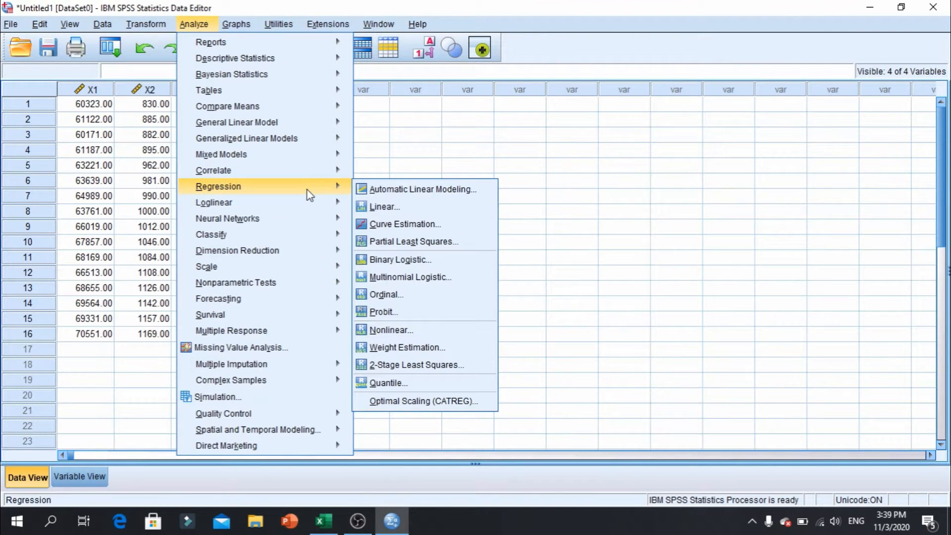
click(400, 207)
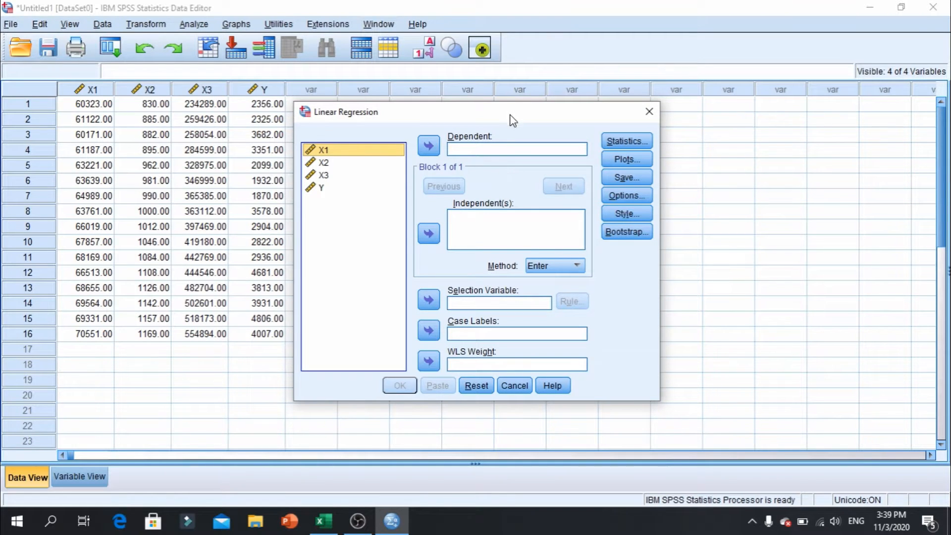
drag(512, 114, 537, 98)
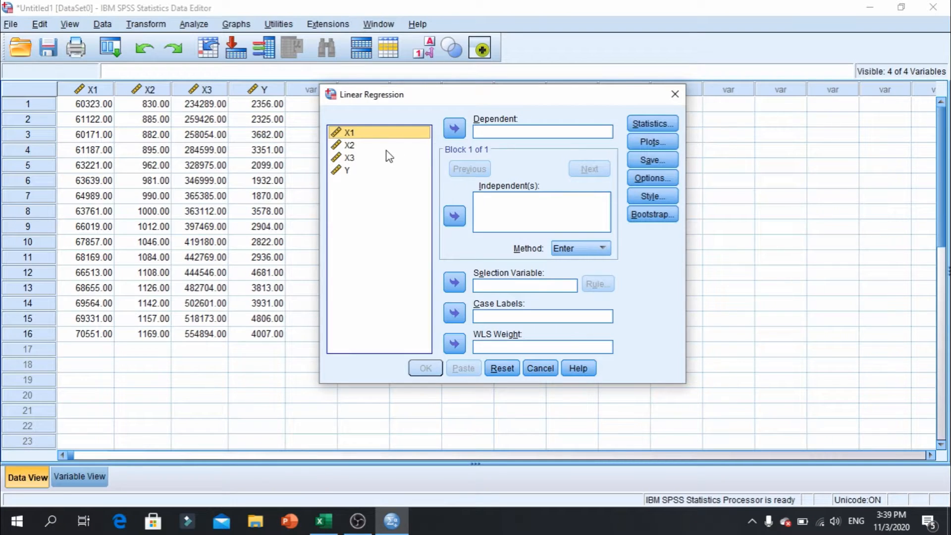
click(345, 171)
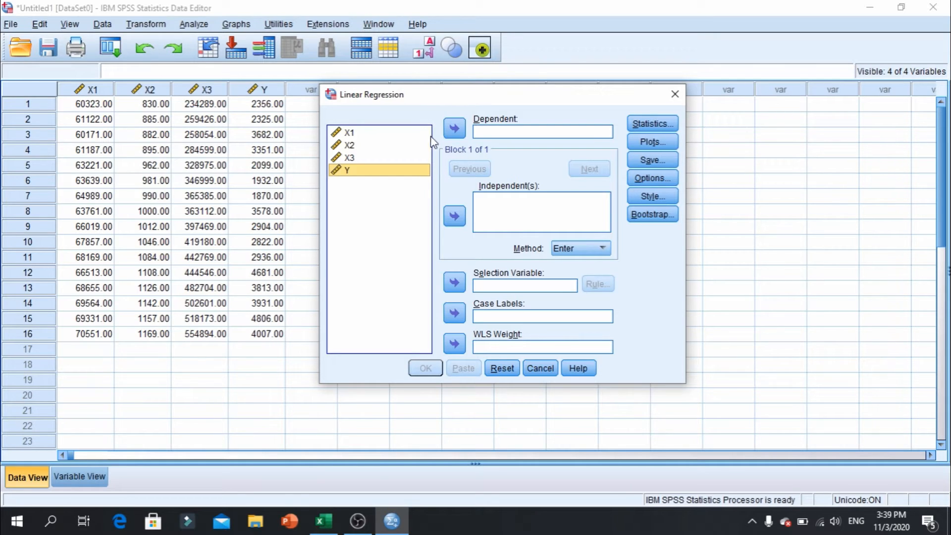
click(455, 127)
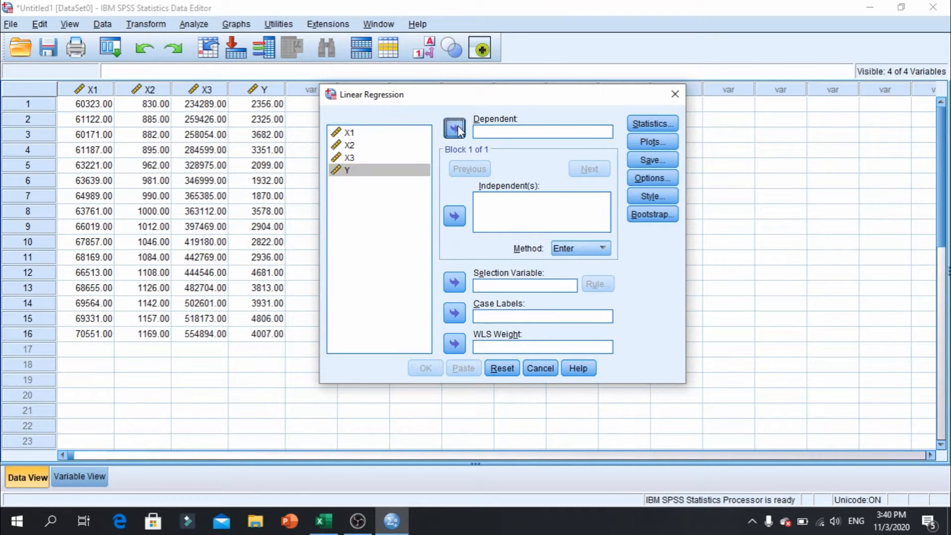
- Add X1, X2 and X3 together as the independent variables of the regression
click(355, 132)
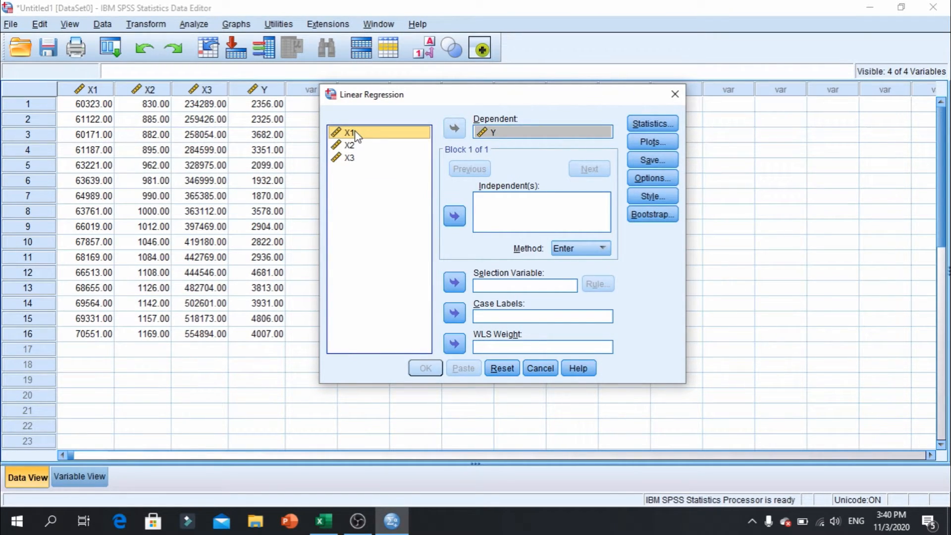
key(ctrl+a)
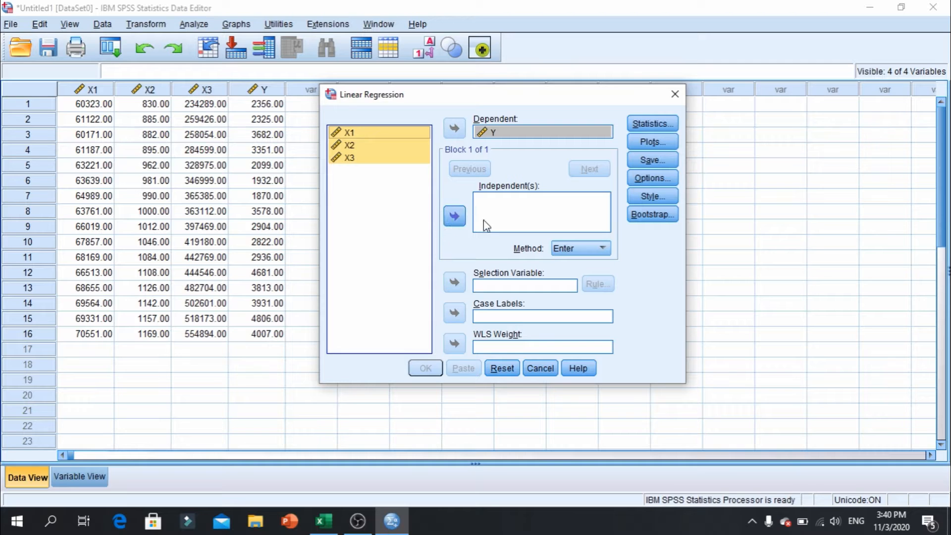
click(455, 217)
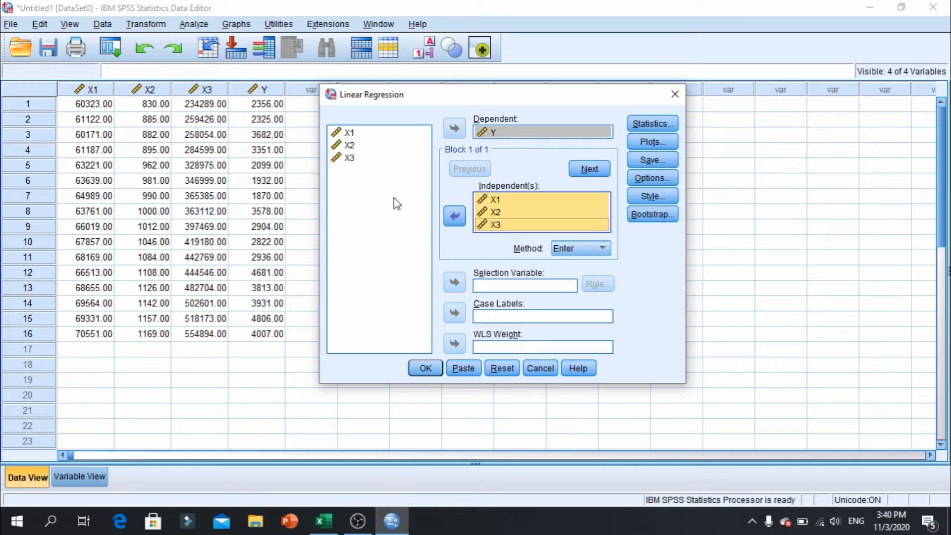
- Add collinearity diagnostics and the Durbin-Watson residual test to the regression statistics
click(642, 125)
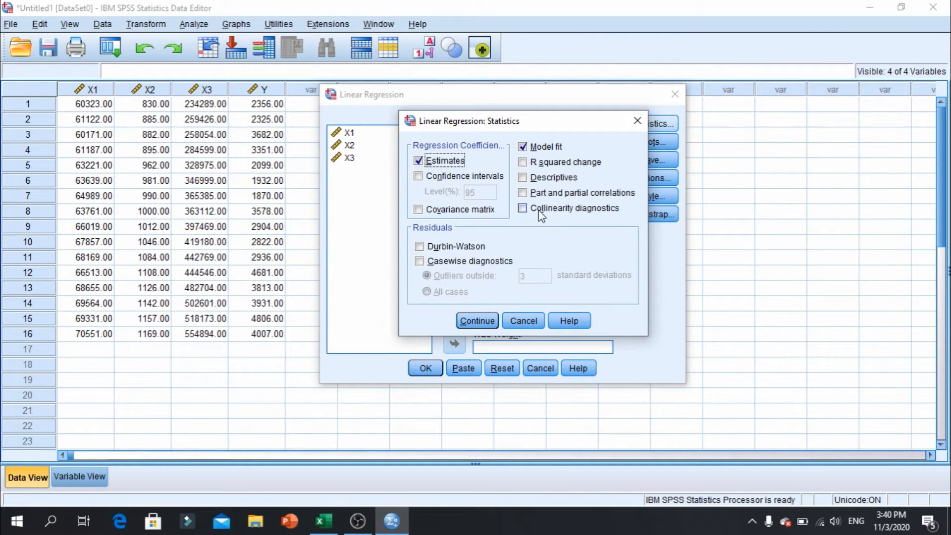
click(524, 209)
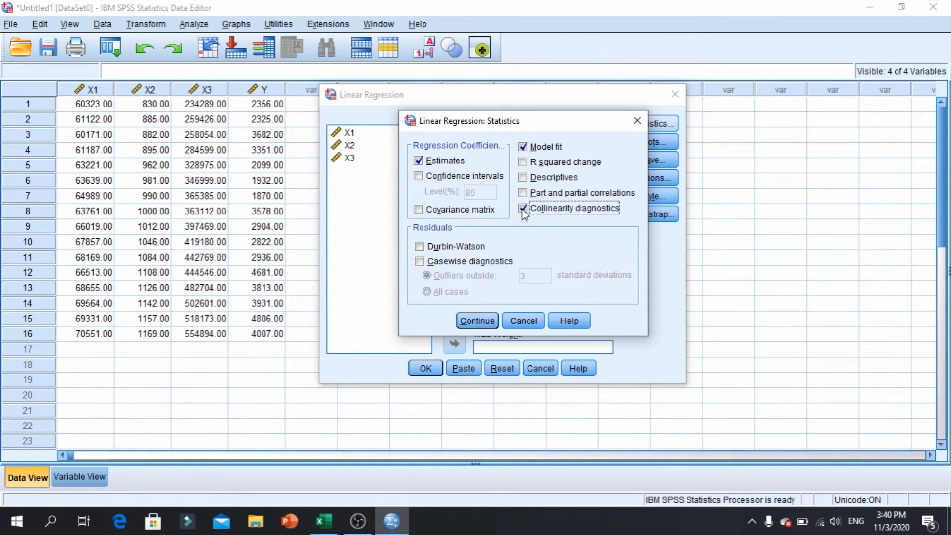
click(419, 247)
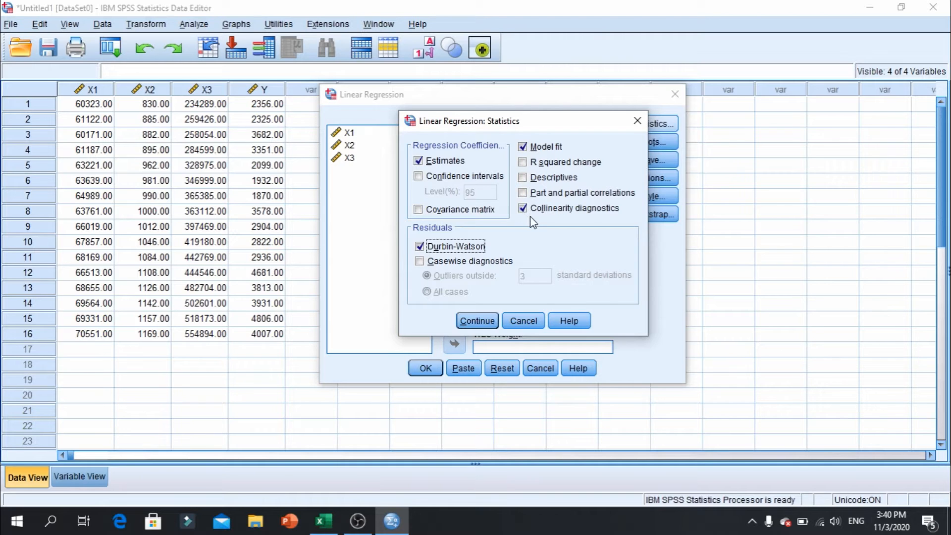
click(478, 320)
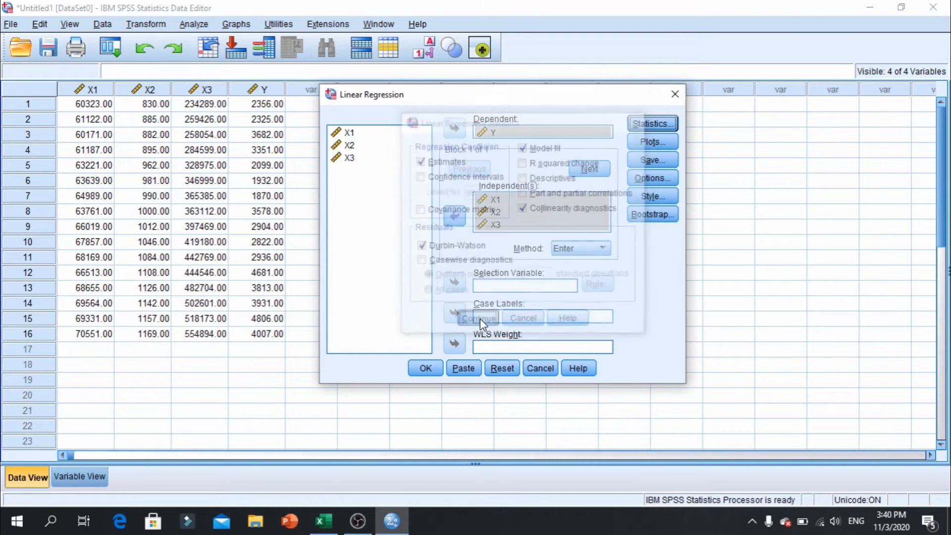
- Request a histogram and a normal probability plot of the standardized residuals, and run the regression
click(649, 144)
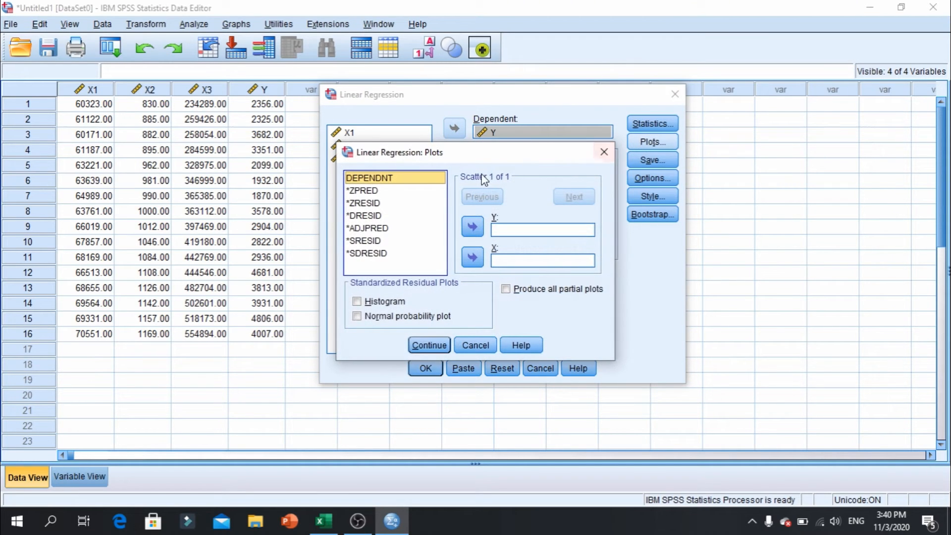
click(371, 318)
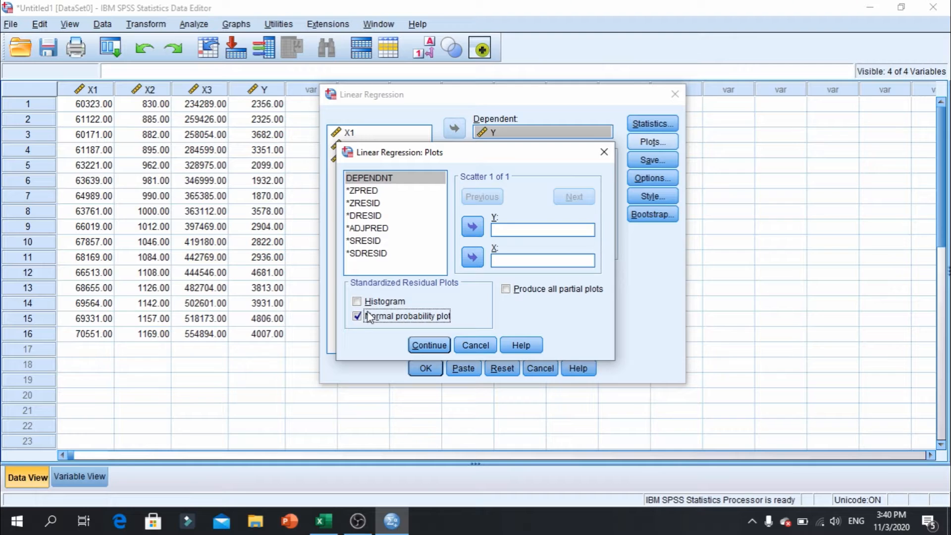
click(377, 301)
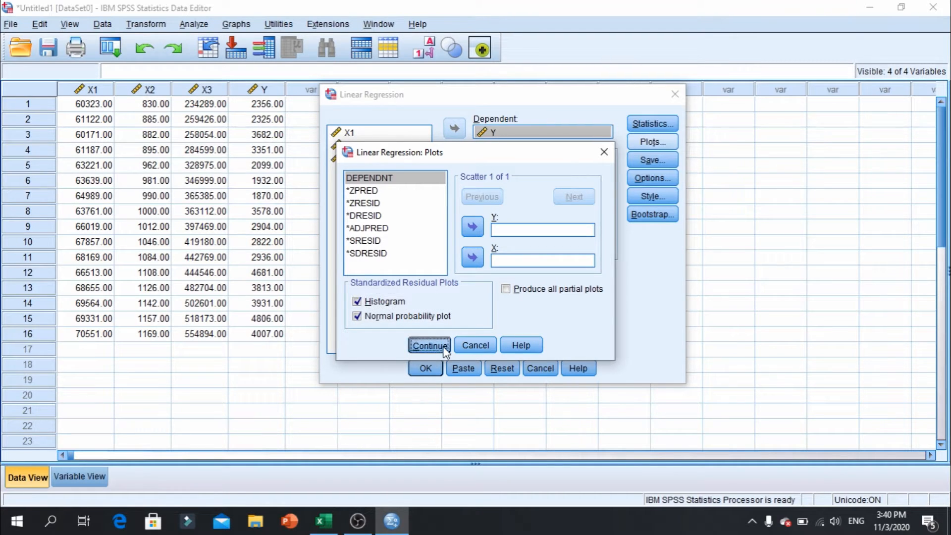
click(442, 346)
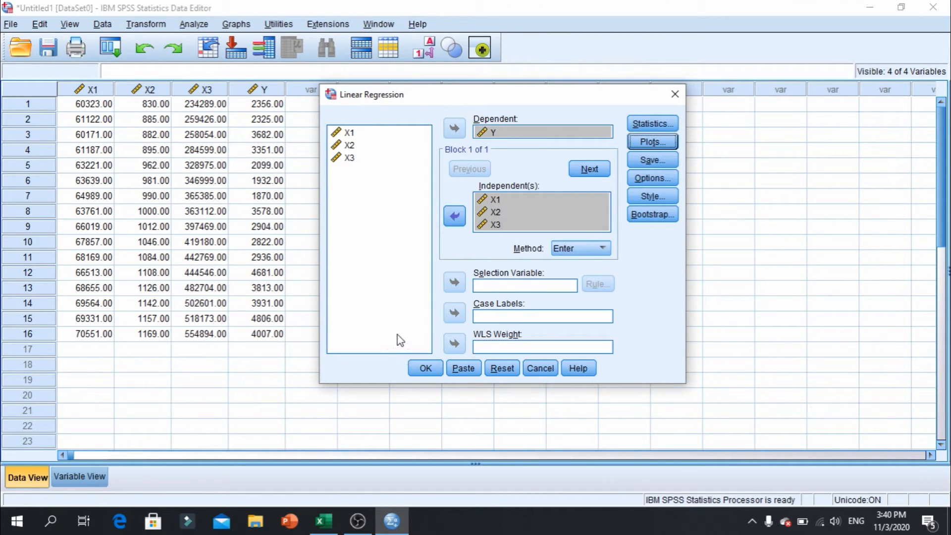
click(425, 369)
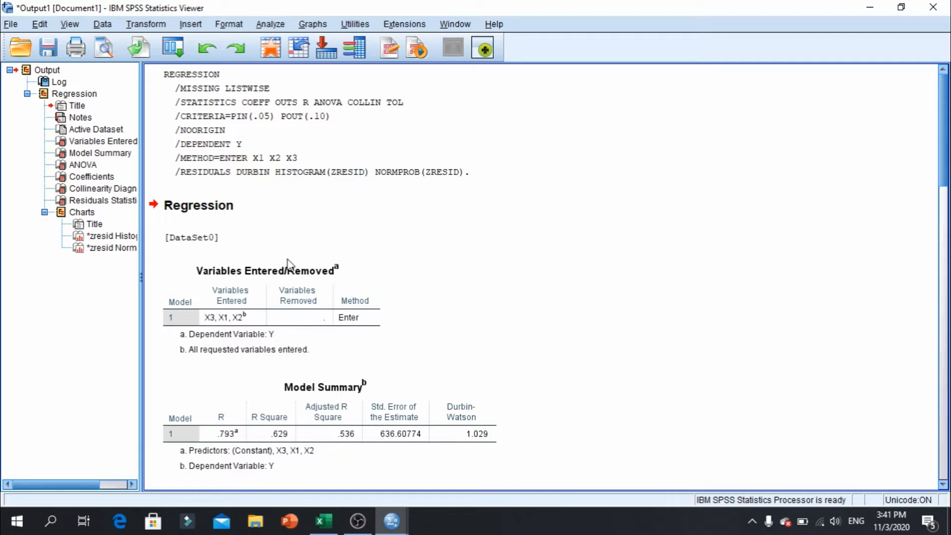
- Examine the Model Summary, ANOVA and Coefficients tables of the regression output, including Durbin-Watson, tolerance and VIF
scroll(354, 260, down, 10)
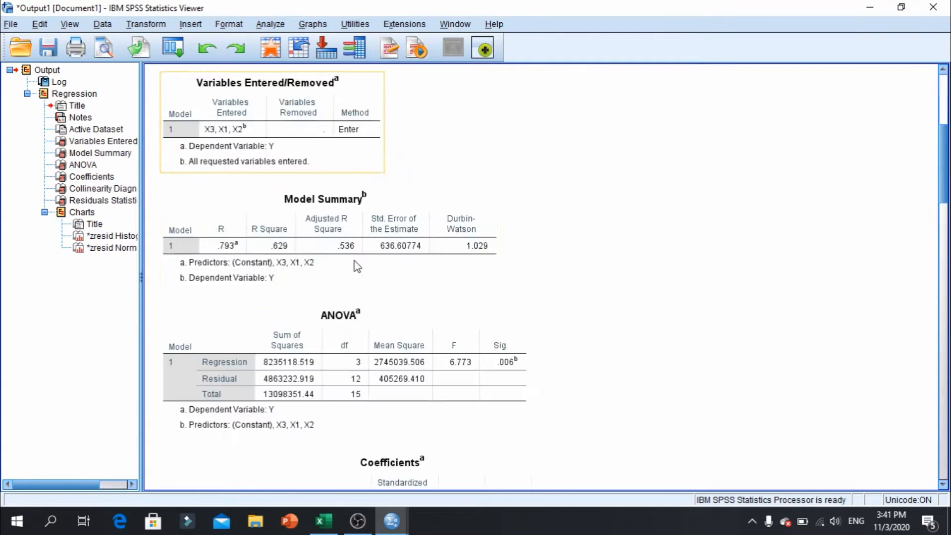
scroll(355, 260, up, 9)
scroll(340, 289, down, 3)
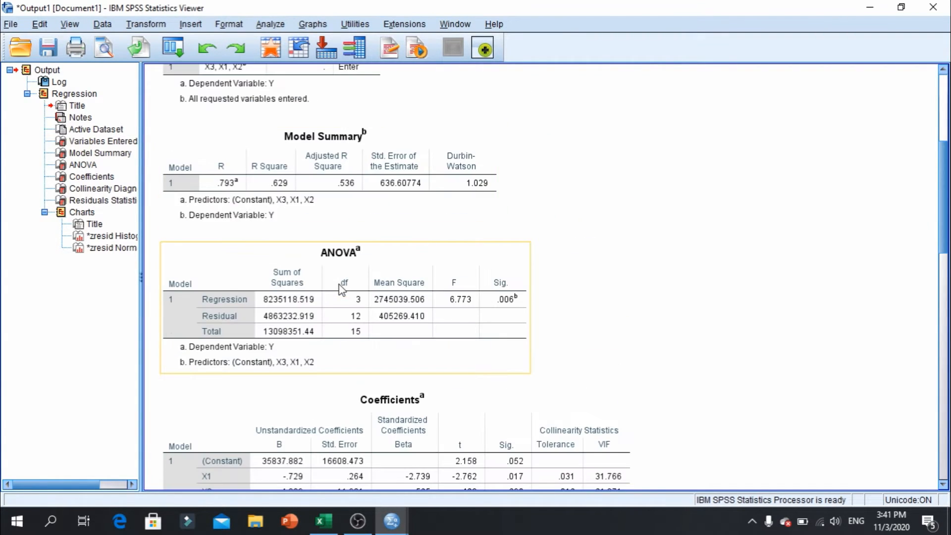
click(341, 174)
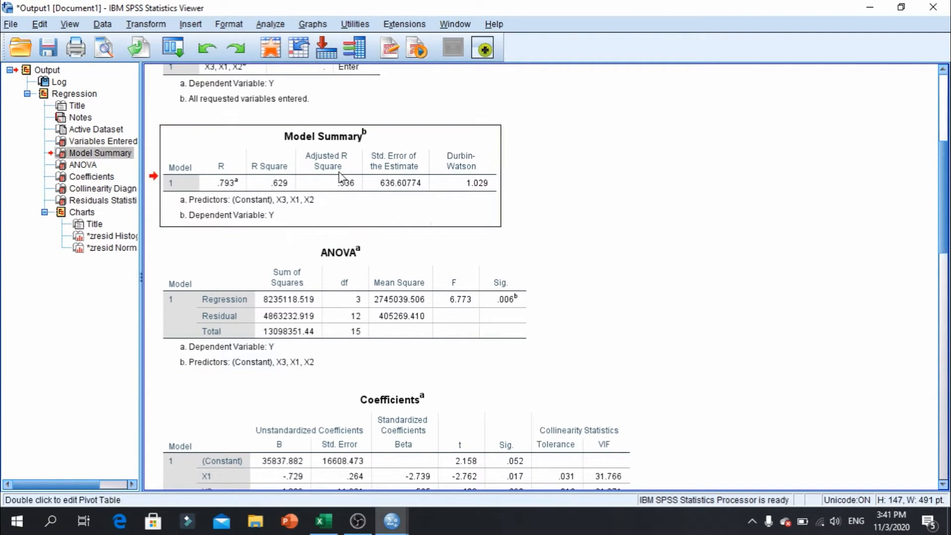
click(340, 263)
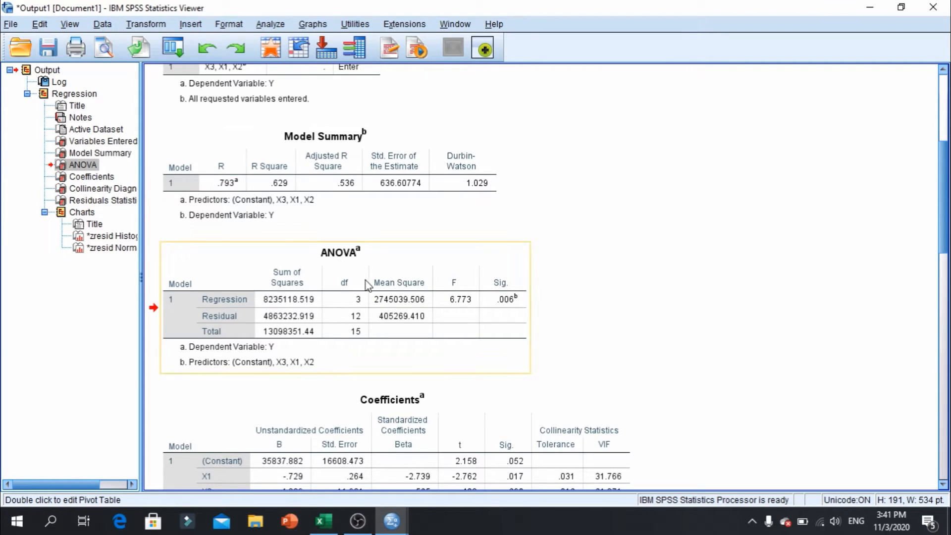
scroll(367, 284, down, 6)
scroll(369, 248, down, 3)
scroll(371, 216, up, 14)
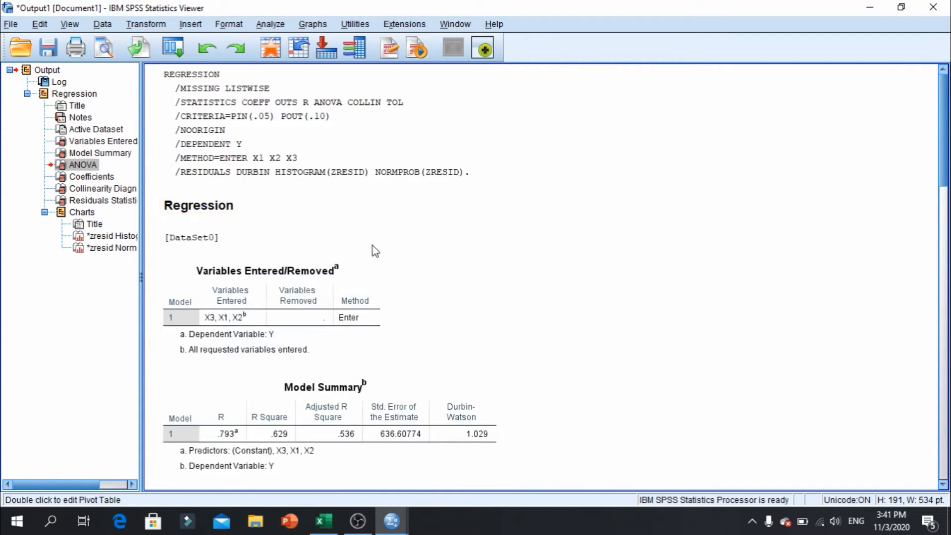
scroll(374, 250, down, 10)
scroll(374, 250, up, 4)
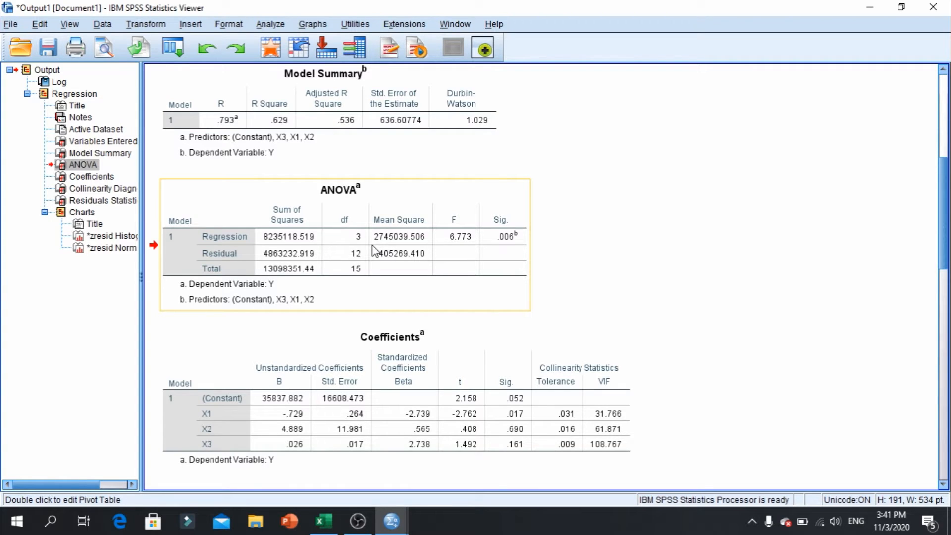
scroll(371, 252, up, 2)
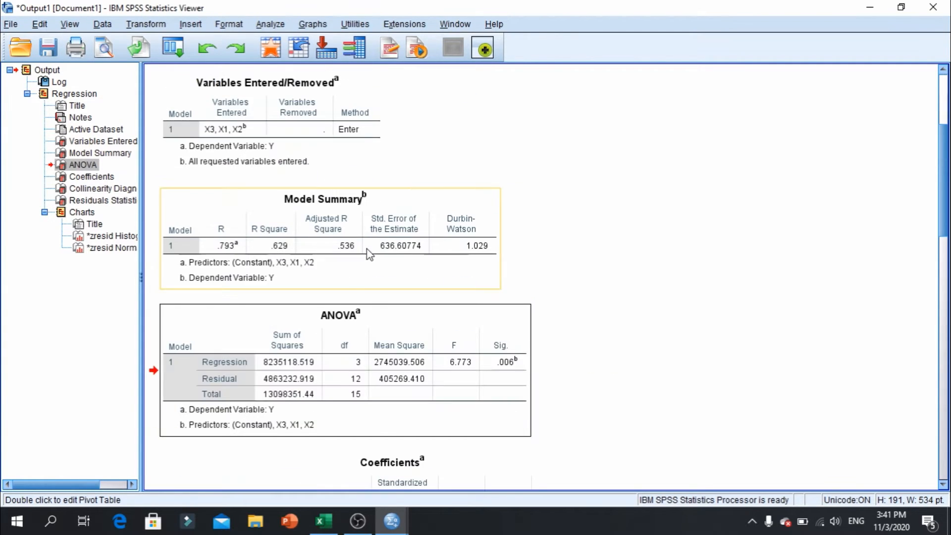
click(357, 252)
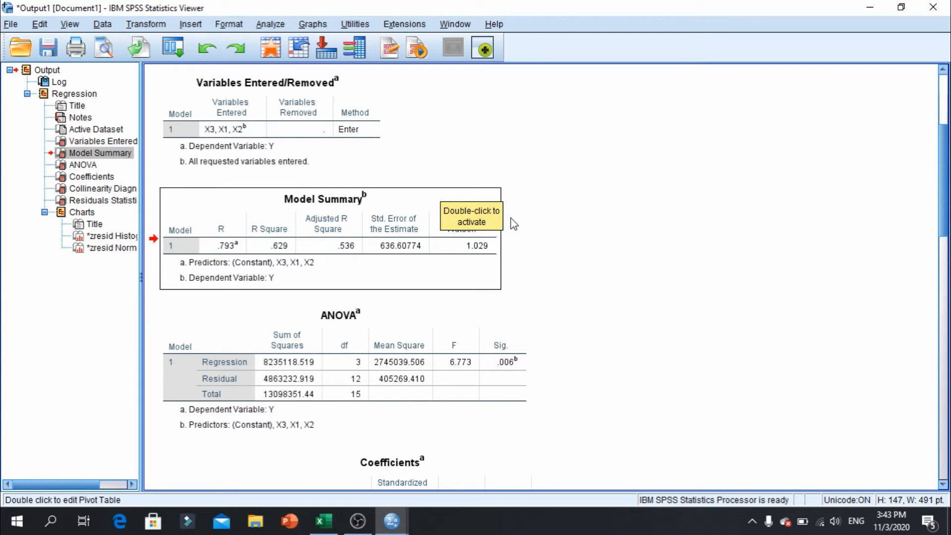
scroll(487, 239, down, 3)
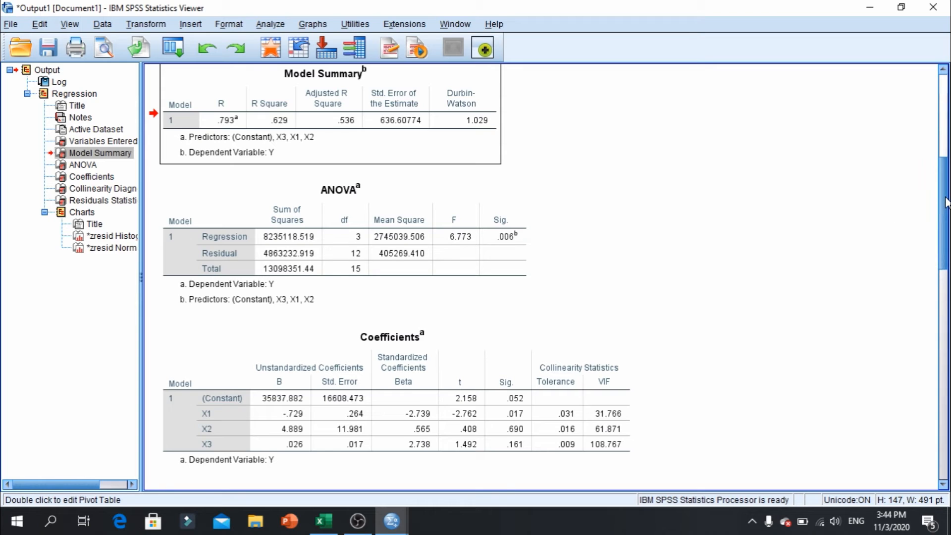
scroll(945, 202, down, 3)
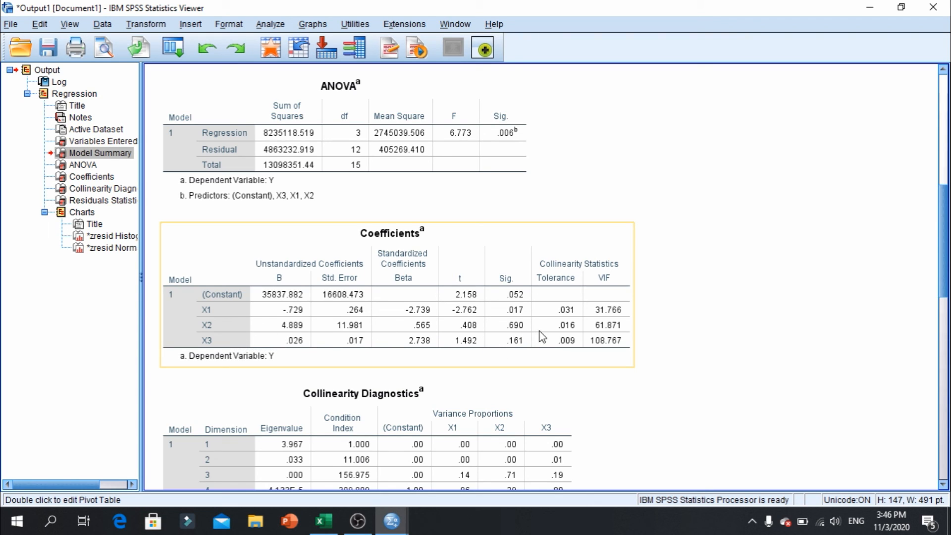
scroll(495, 322, up, 1)
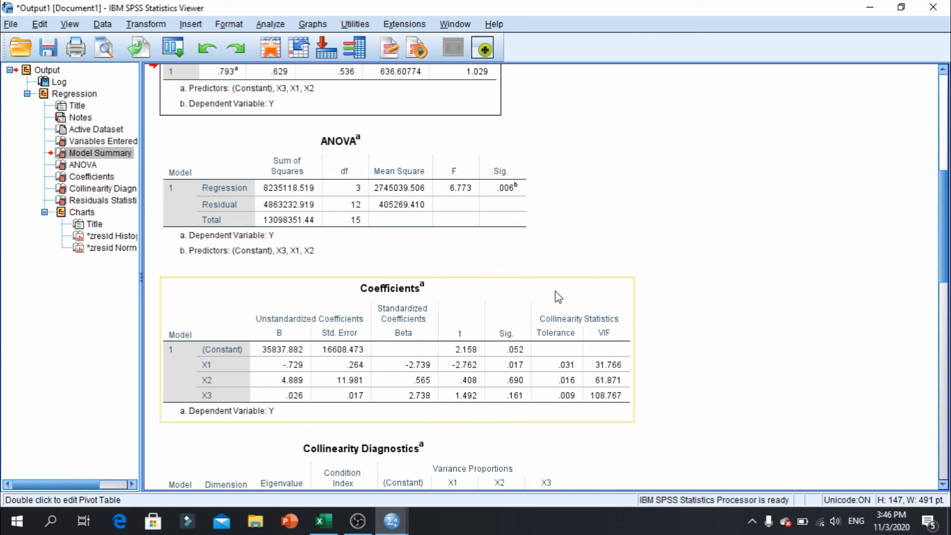